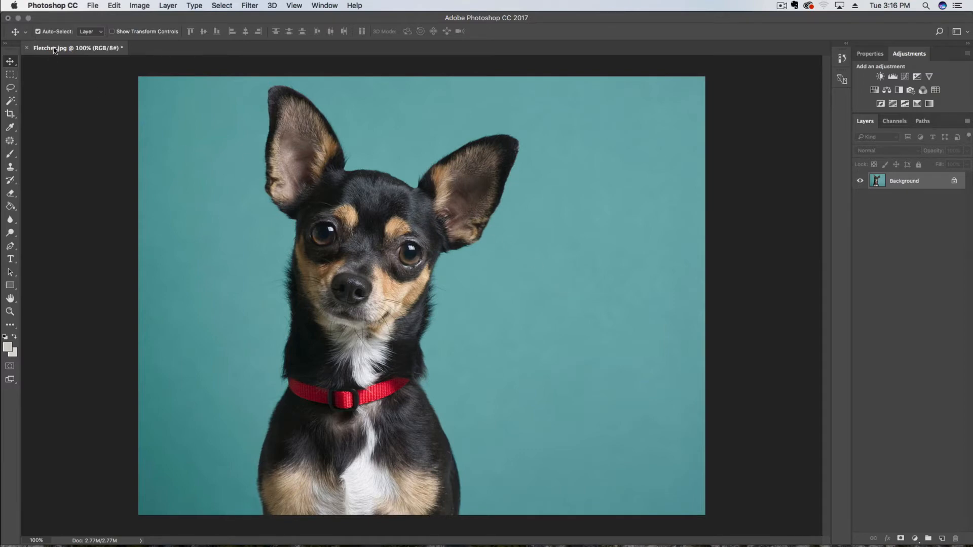
# - Place "Soul mutt white.png" from the Overlays folder into the dog photo as an embedded image
pyautogui.click(94, 6)
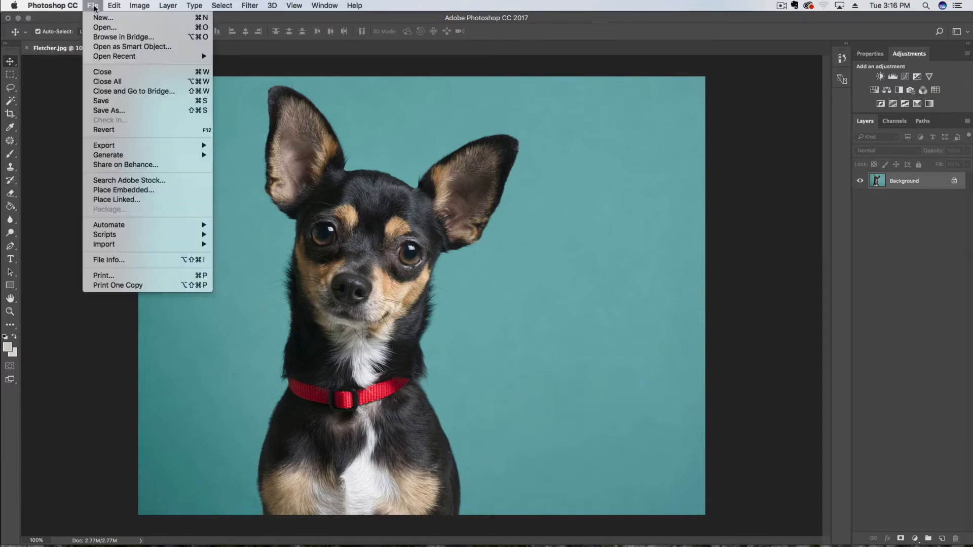
pyautogui.click(135, 194)
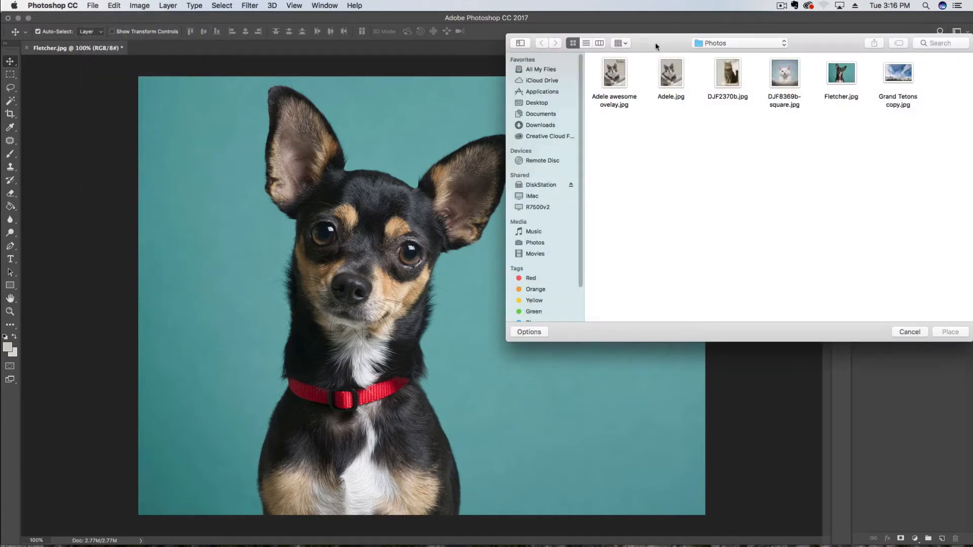
pyautogui.moveTo(654, 45); pyautogui.dragTo(670, 40)
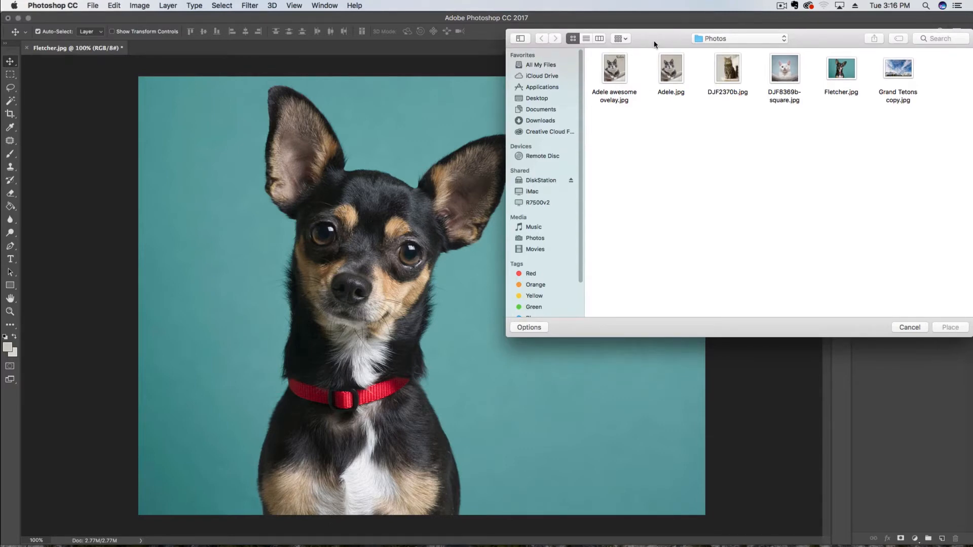
pyautogui.click(783, 39)
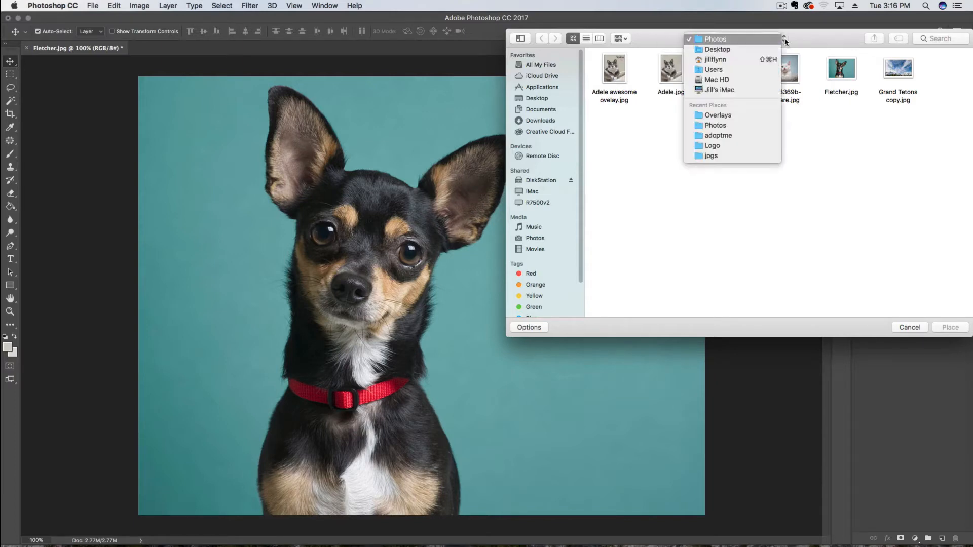
pyautogui.click(730, 117)
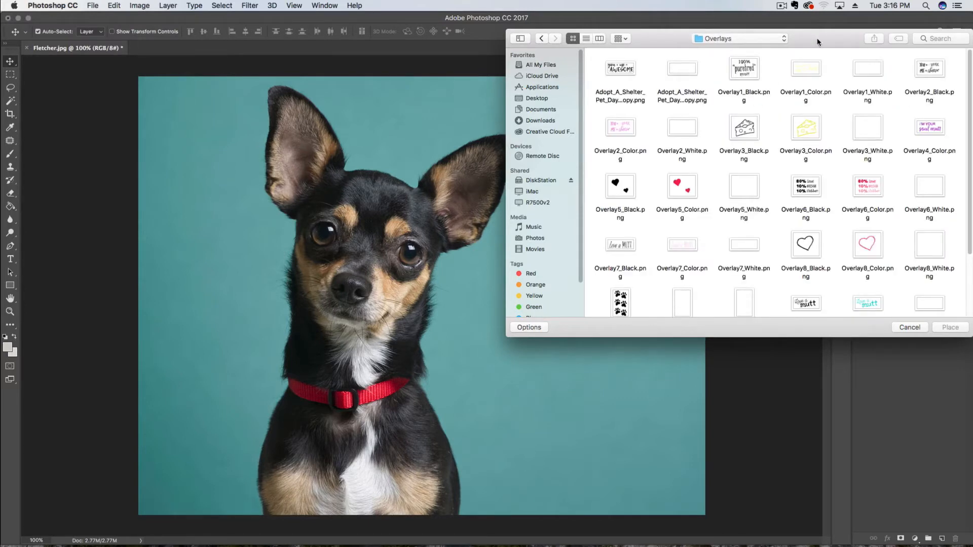
pyautogui.moveTo(818, 42); pyautogui.dragTo(804, 40)
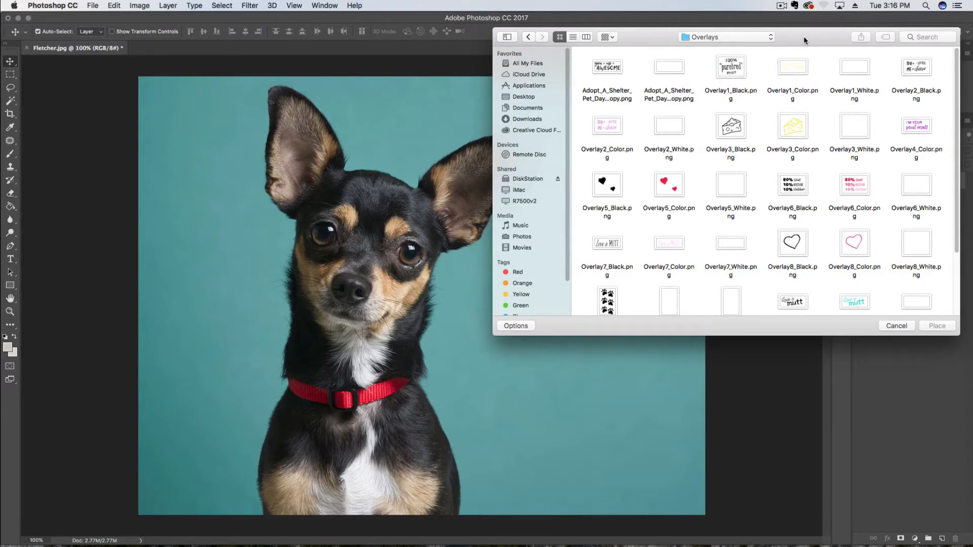
pyautogui.scroll(-3, 787, 94)
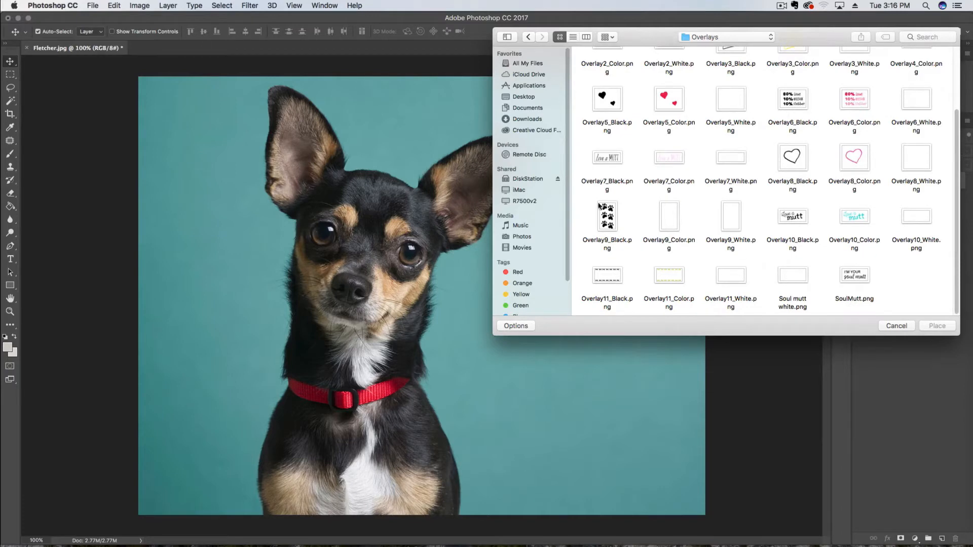
pyautogui.click(792, 280)
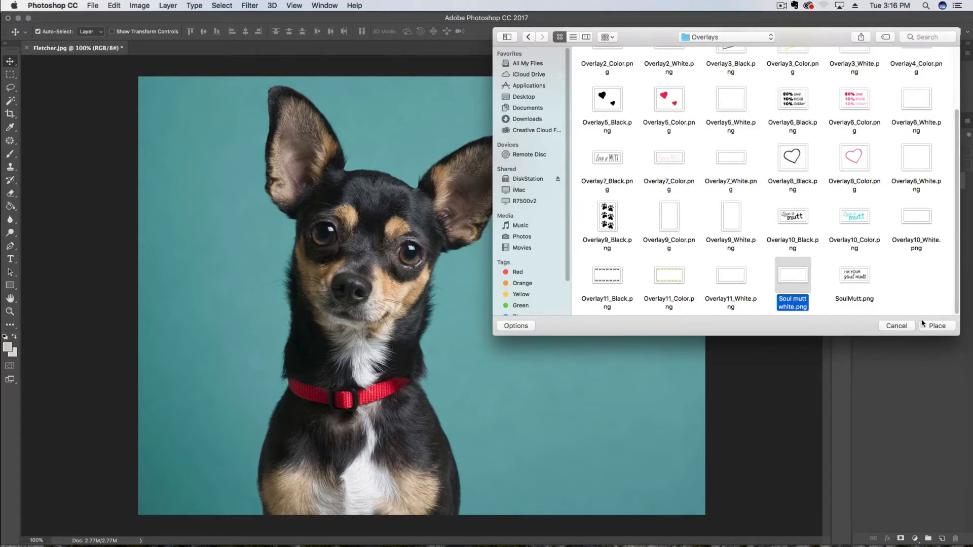
pyautogui.click(936, 328)
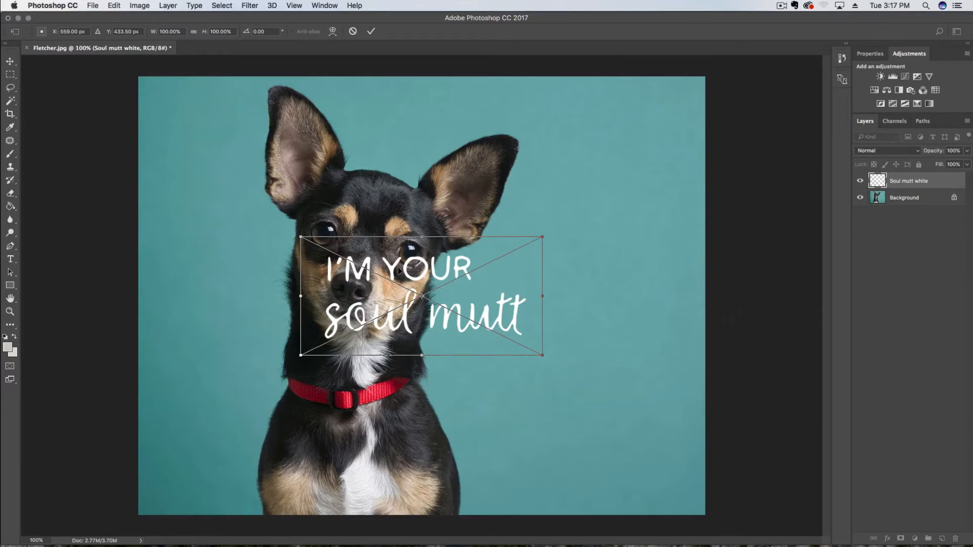
# - Move the "I'm your soul mutt" overlay to the photo's lower-right corner, scale it proportionally to about 80%, and commit the placement
pyautogui.moveTo(399, 271); pyautogui.dragTo(551, 416)
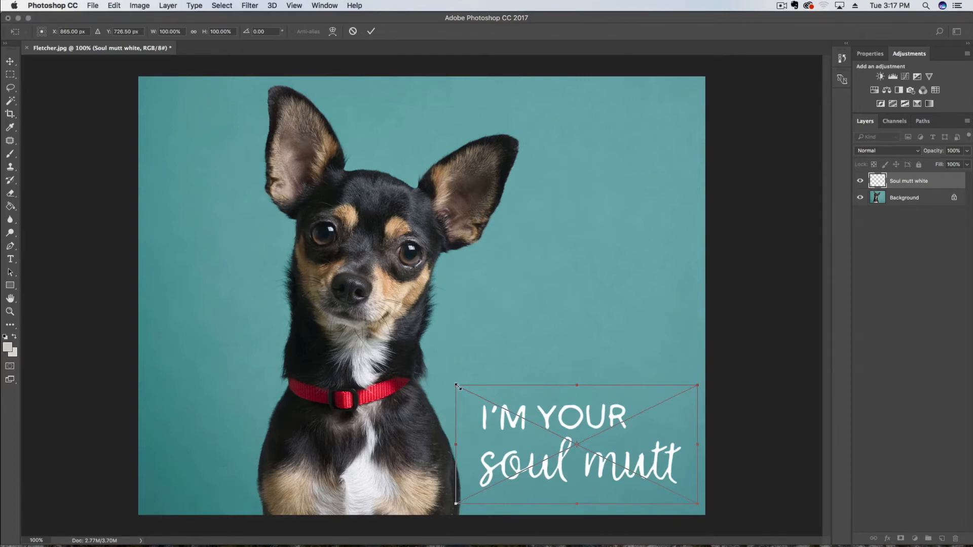
pyautogui.moveTo(455, 385); pyautogui.dragTo(477, 403)
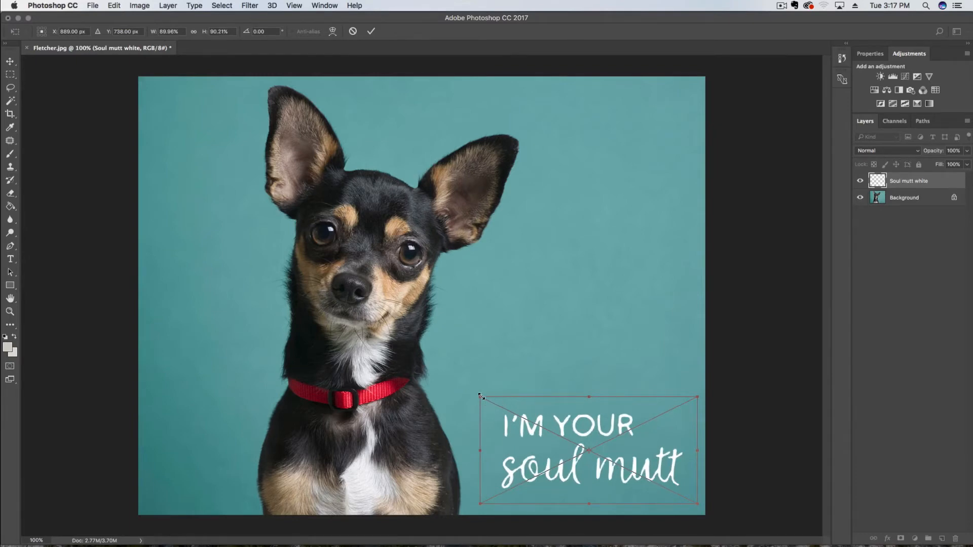
pyautogui.moveTo(481, 398); pyautogui.dragTo(555, 463)
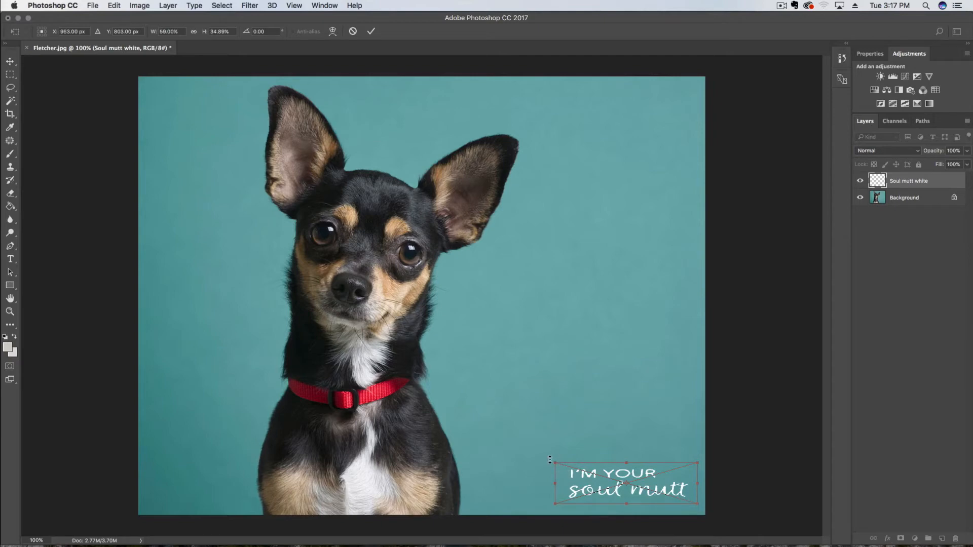
pyautogui.moveTo(552, 461); pyautogui.dragTo(500, 423)
pyautogui.moveTo(586, 425)
pyautogui.mouseDown()
pyautogui.moveTo(573, 422)
pyautogui.moveTo(578, 428)
pyautogui.mouseUp()
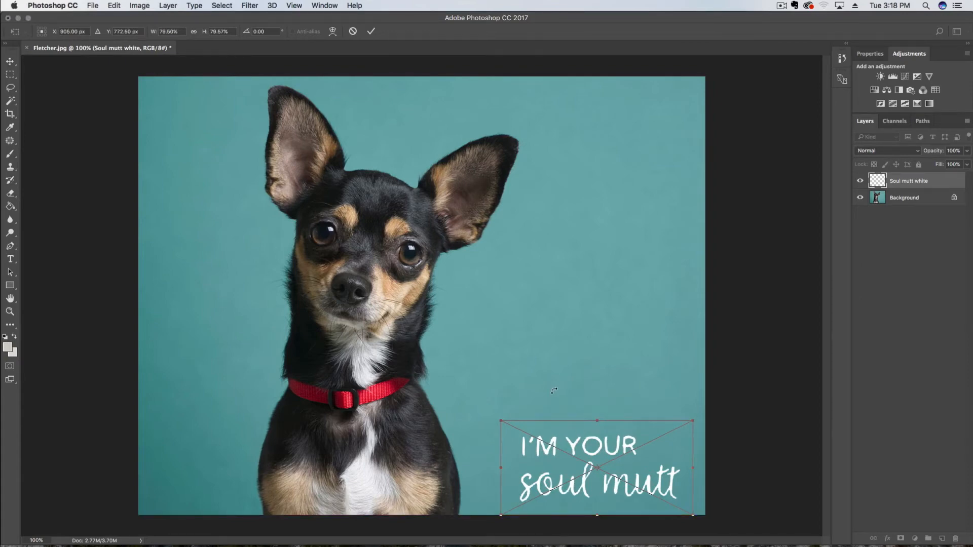
pyautogui.rightClick(573, 436)
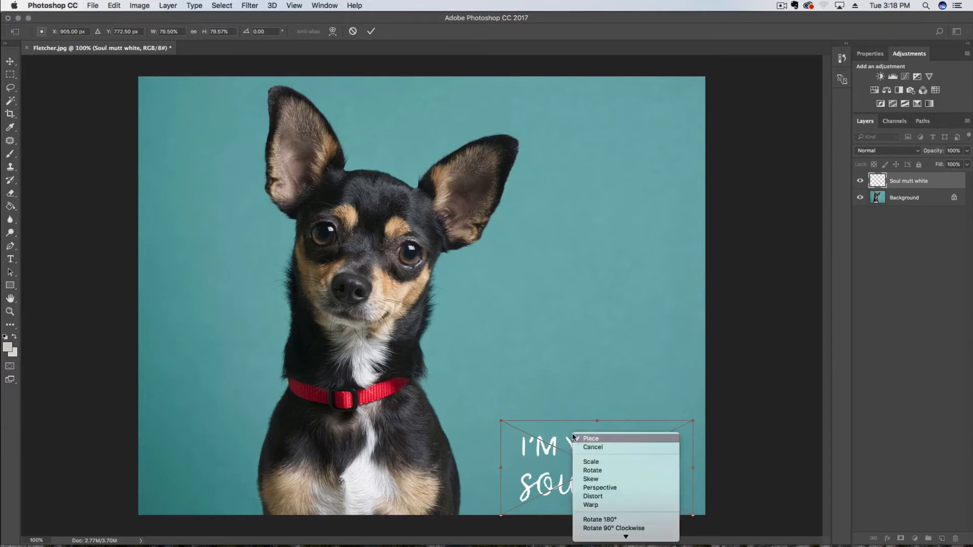
pyautogui.click(598, 439)
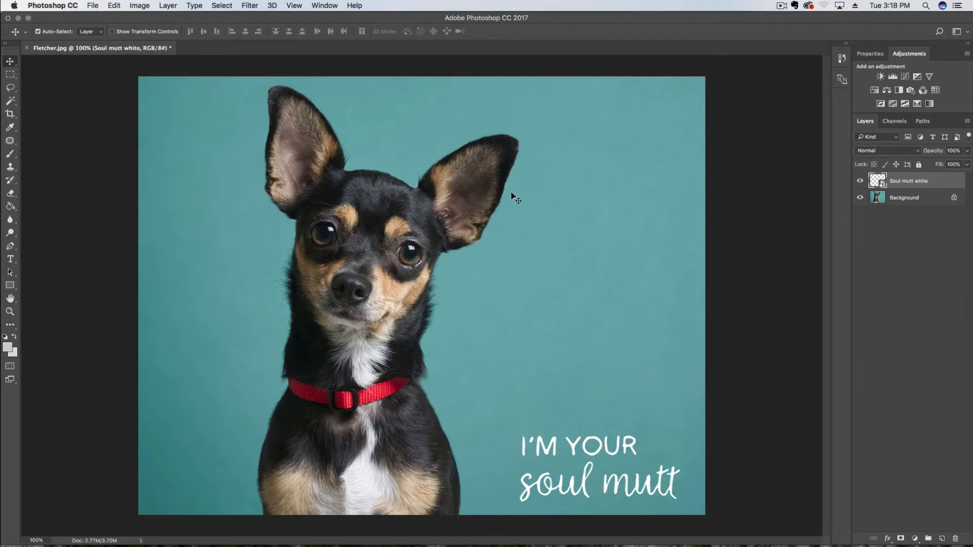
# - Place "Overlay5_Color.png" with the red hearts from the Overlays folder as an embedded image
pyautogui.click(93, 6)
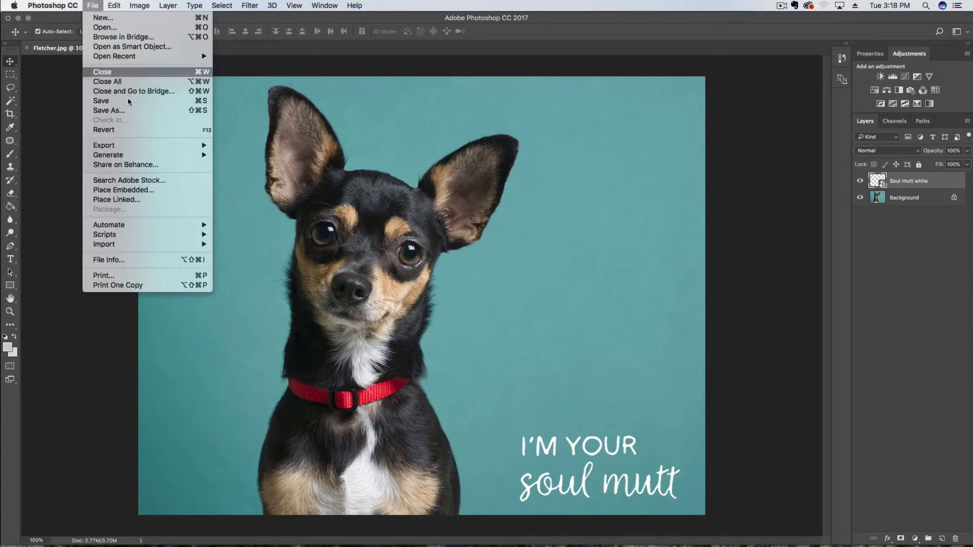
pyautogui.click(124, 191)
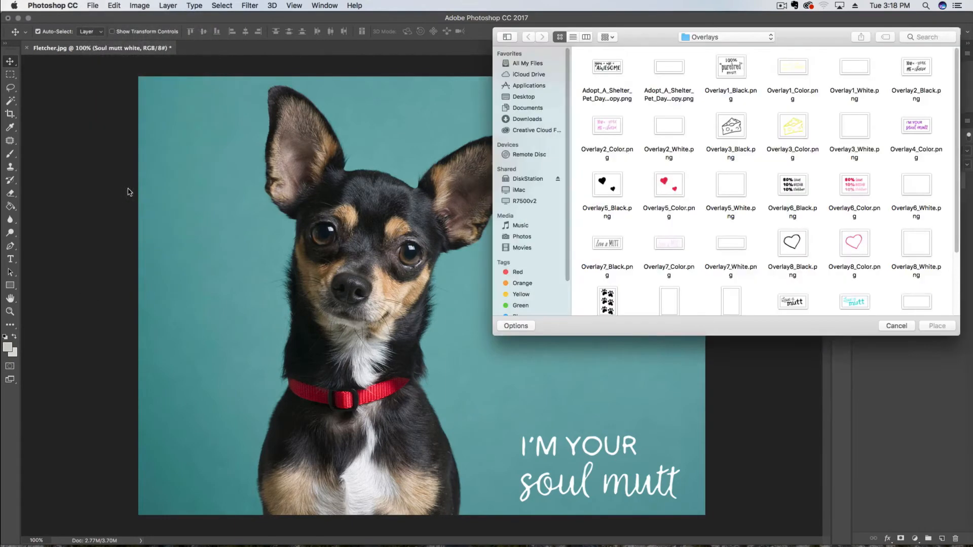
pyautogui.click(670, 190)
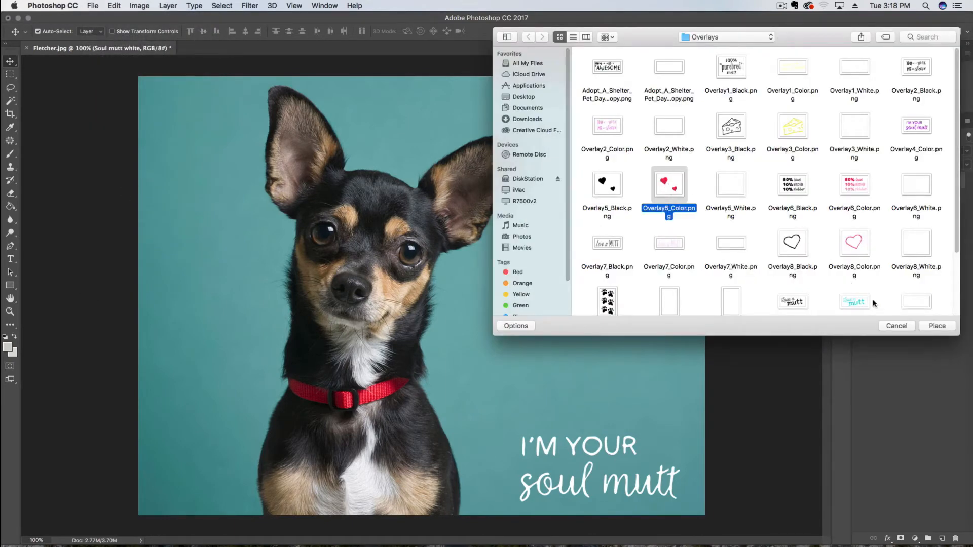
pyautogui.click(933, 327)
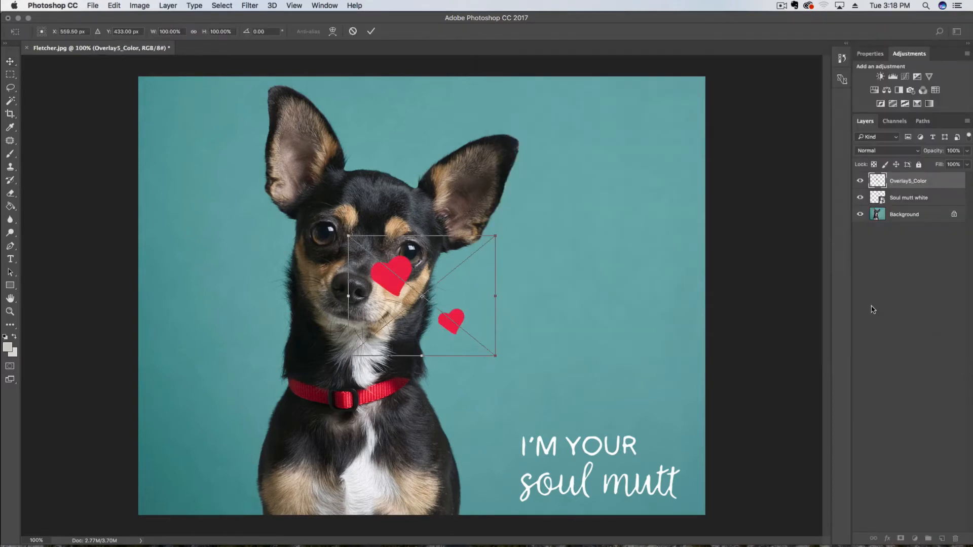
# - Scale the hearts overlay proportionally to about 62%, position it around the upper right of the "I'm your" text, and commit it
pyautogui.moveTo(419, 257); pyautogui.dragTo(627, 385)
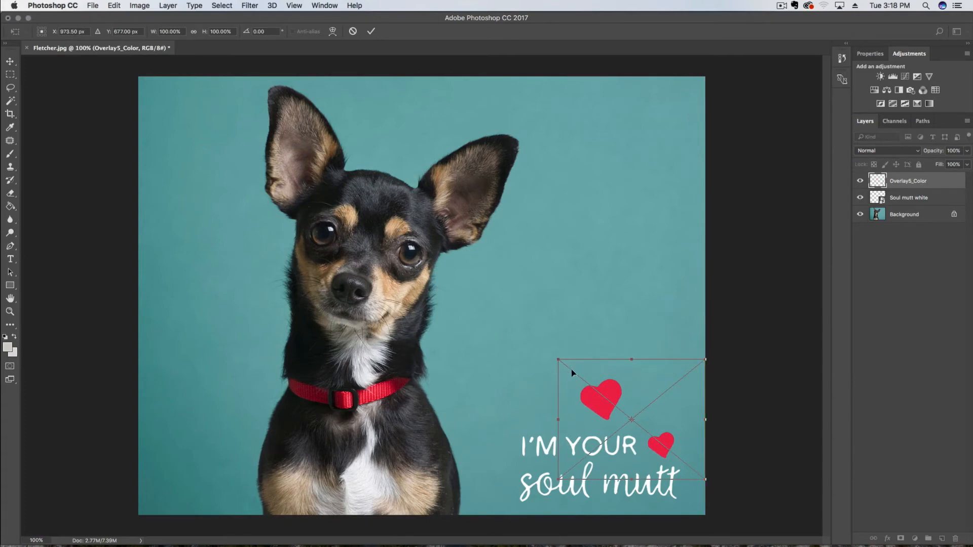
pyautogui.moveTo(558, 360); pyautogui.dragTo(640, 406)
pyautogui.rightClick(637, 406)
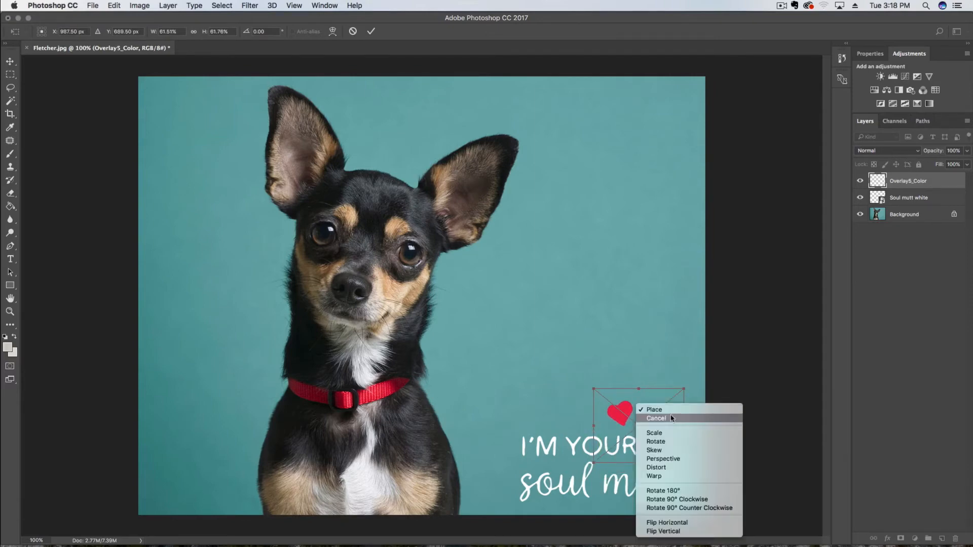
pyautogui.click(661, 409)
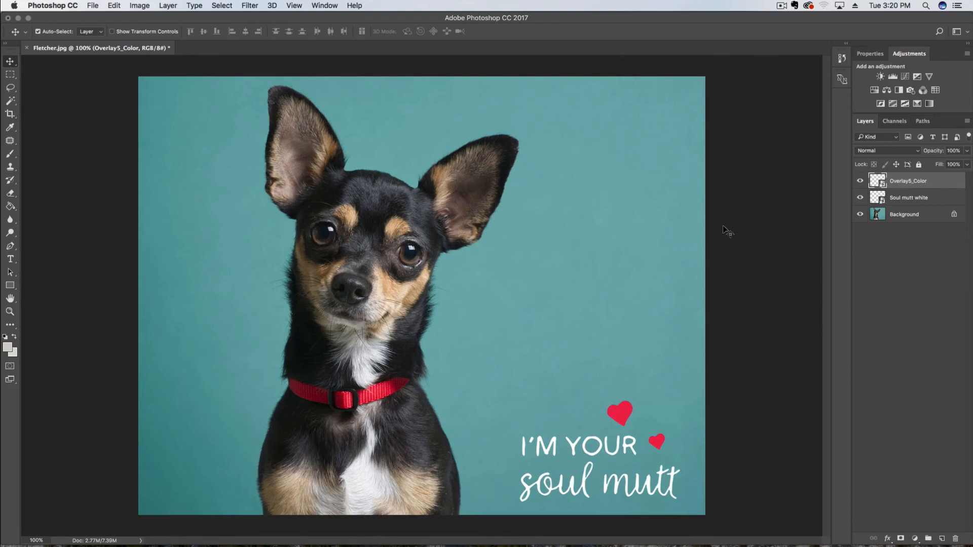
# - Flatten the image and save it in the Photos folder as the JPEG "Fletcher soul mutt overlay.jpg" at quality 12, Baseline ("Standard")
pyautogui.click(169, 6)
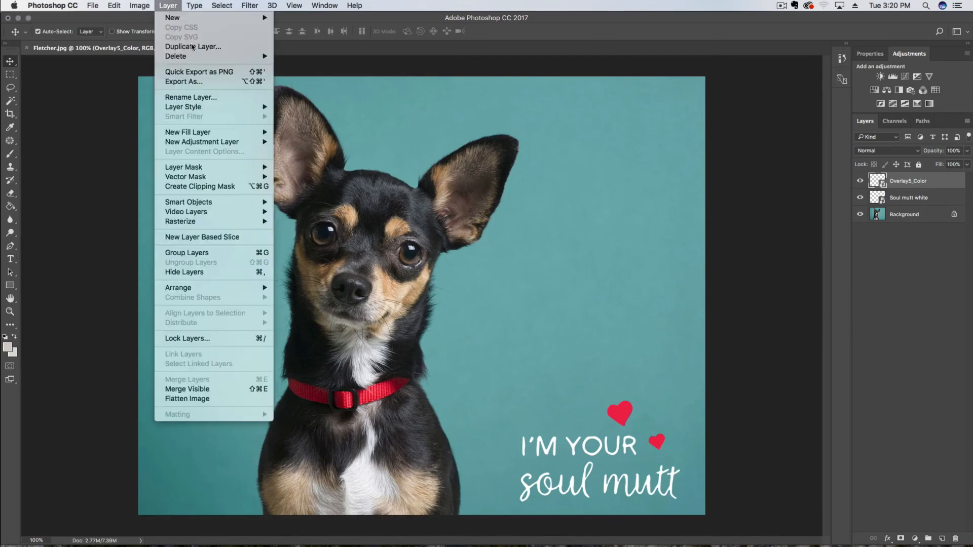
pyautogui.click(220, 401)
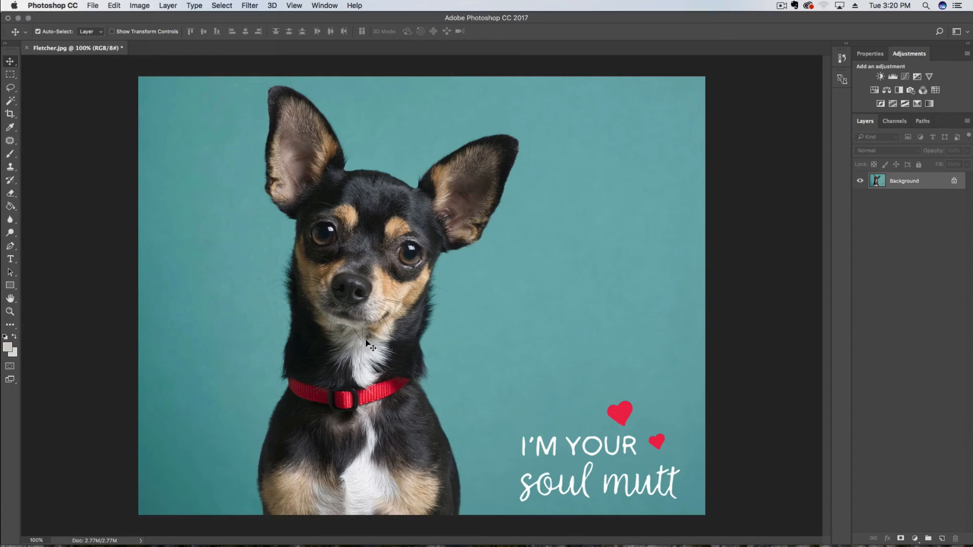
pyautogui.click(92, 5)
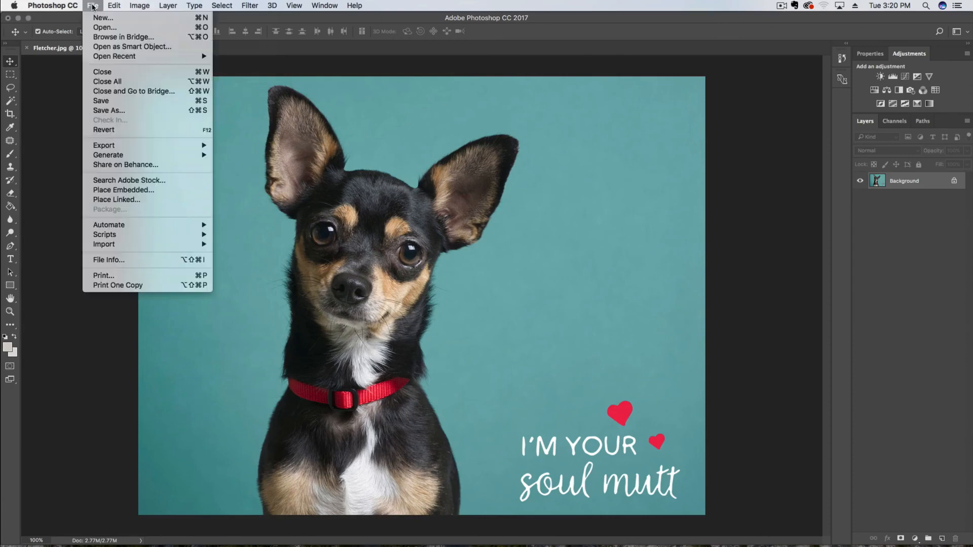
pyautogui.click(122, 111)
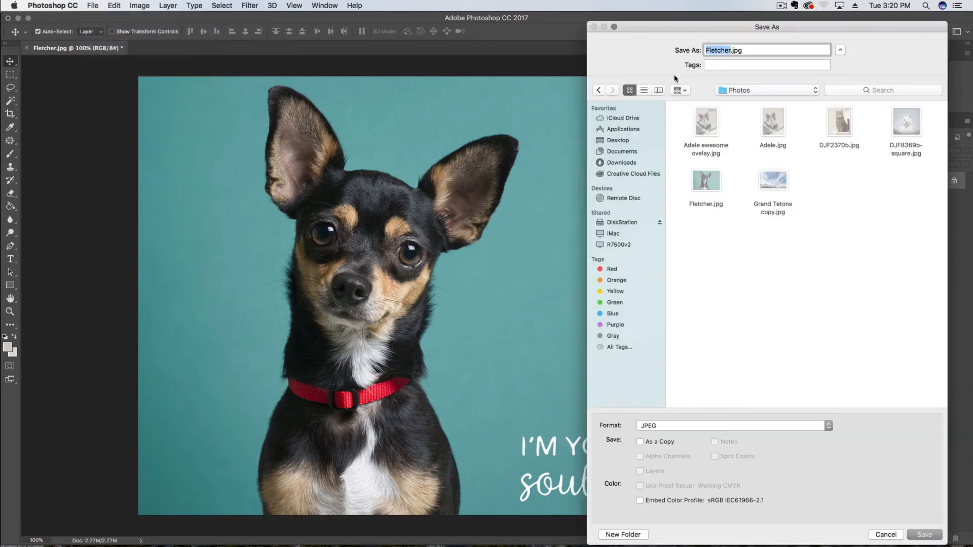
pyautogui.click(731, 51)
pyautogui.write('soul  mutt overl')
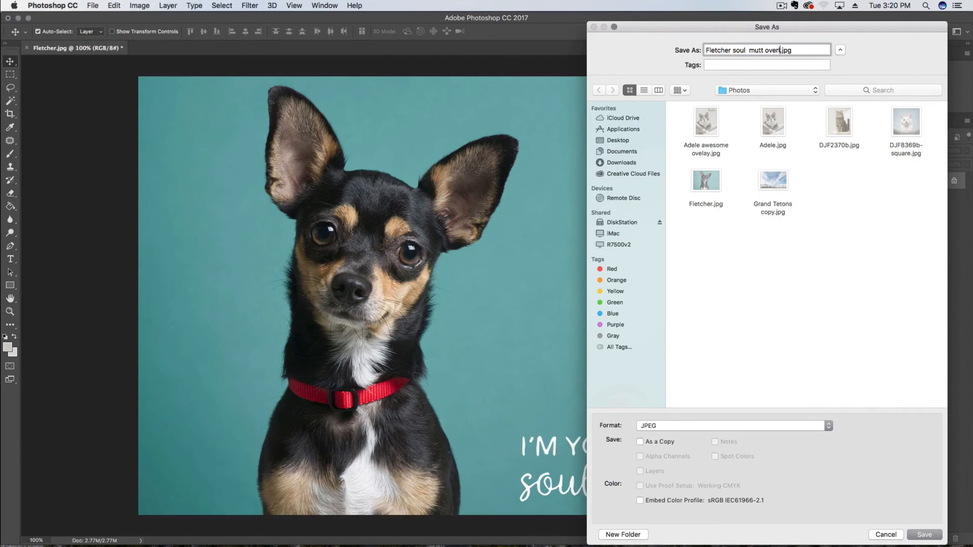
pyautogui.write('ay')
pyautogui.click(924, 535)
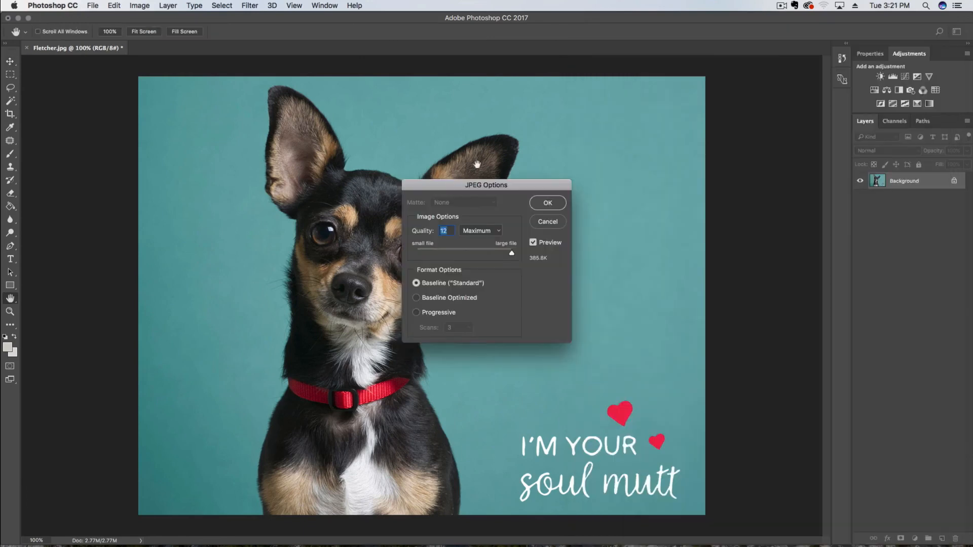
pyautogui.click(548, 203)
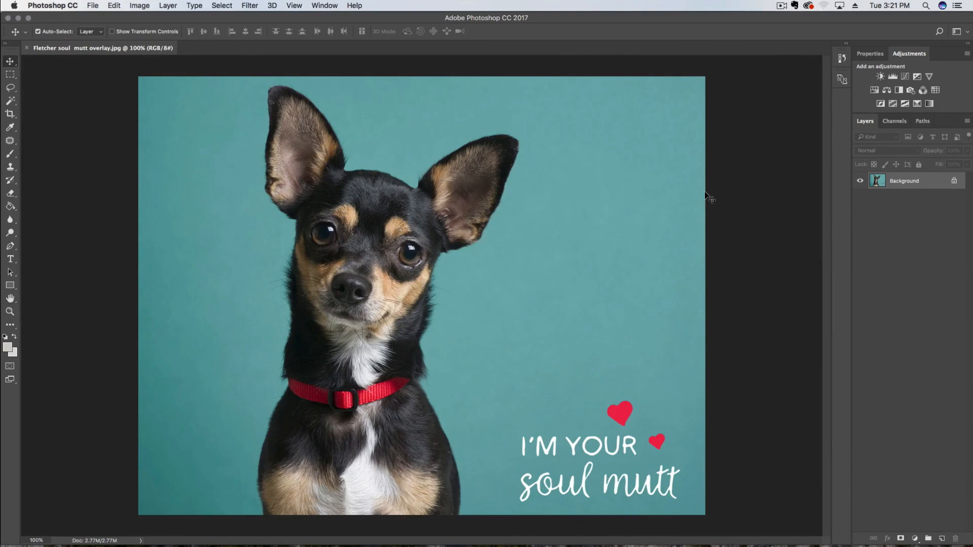